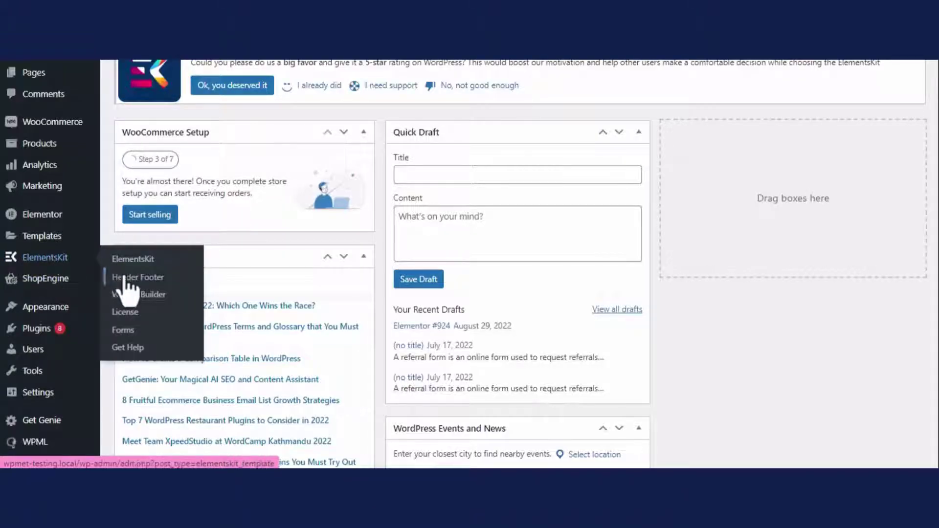
# - Switch on the ElementsKit Nav and Vertical Menu widgets in ElementsKit's Widgets settings and save
pyautogui.click(133, 259)
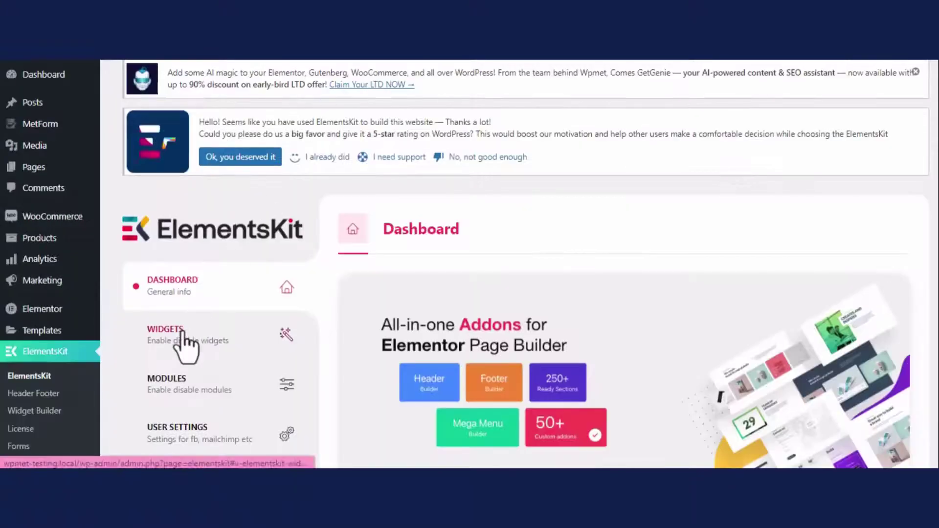
pyautogui.click(184, 334)
pyautogui.scroll(-11, 641, 313)
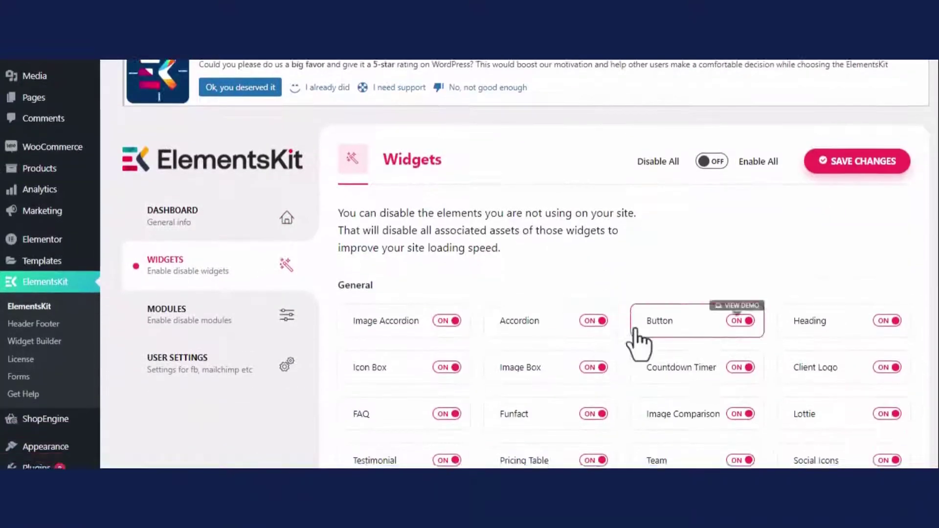
pyautogui.scroll(-7, 644, 314)
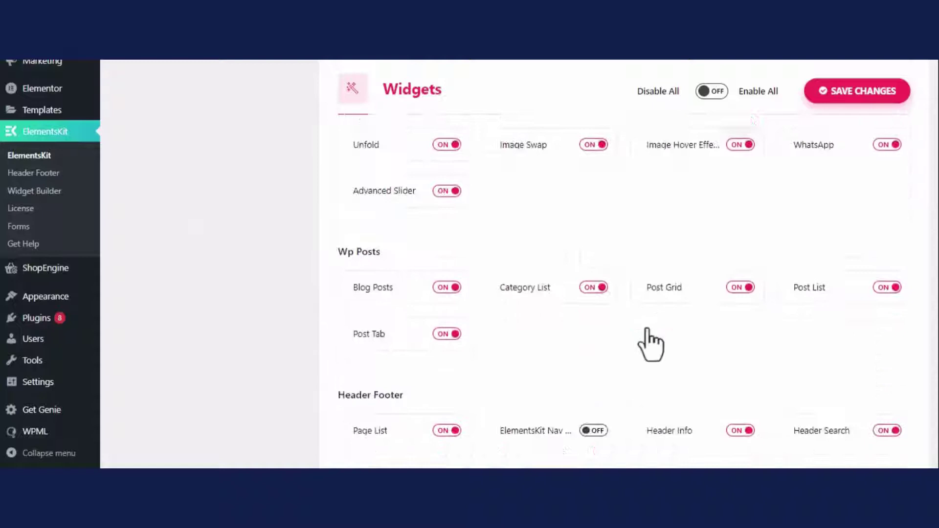
pyautogui.click(593, 247)
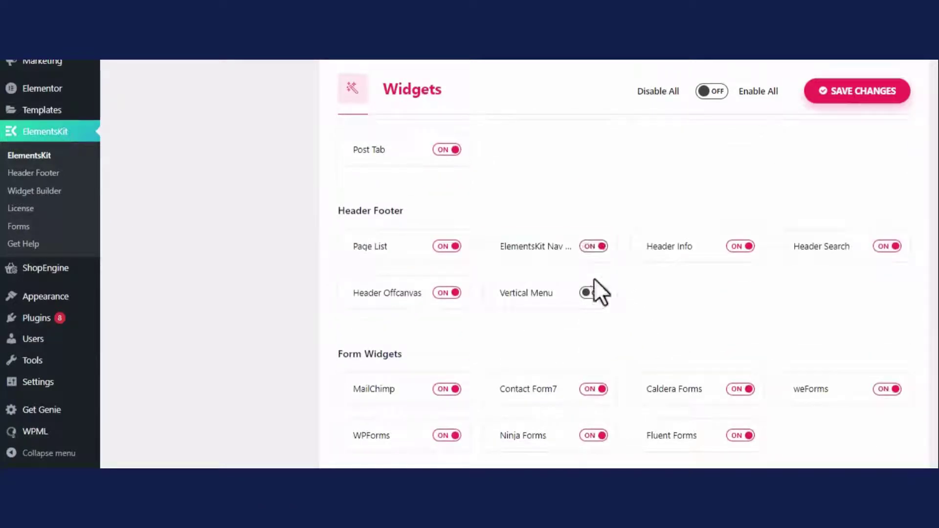
pyautogui.click(593, 293)
pyautogui.click(857, 98)
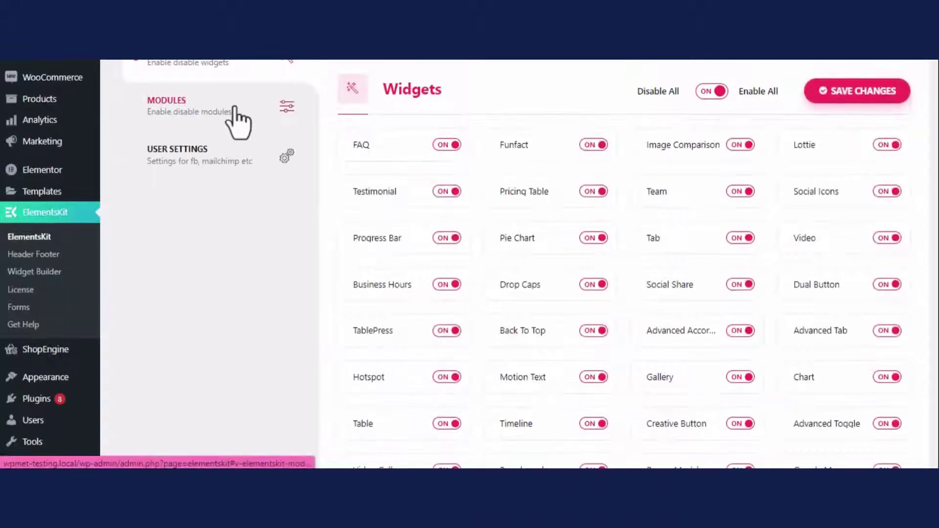
# - Turn on the ElementsKit Mega Menu module and save the module settings
pyautogui.click(235, 108)
pyautogui.scroll(3, 692, 176)
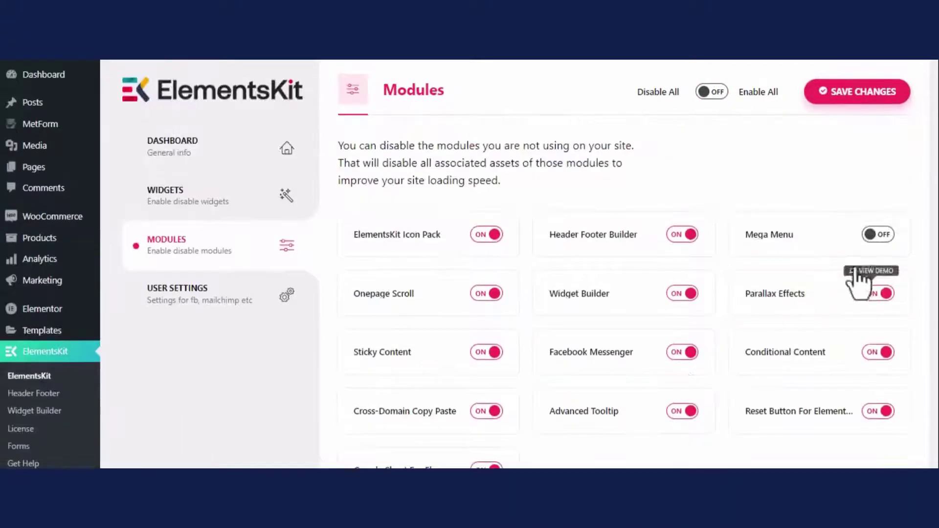
pyautogui.click(880, 236)
pyautogui.click(884, 100)
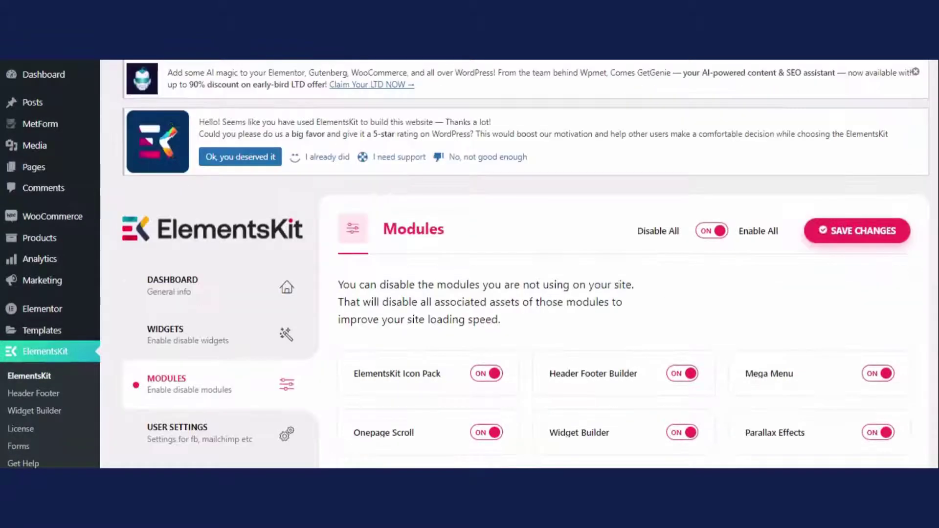
# - Go to Appearance > Menus to reach the WordPress menu editor
pyautogui.scroll(-5, 22, 387)
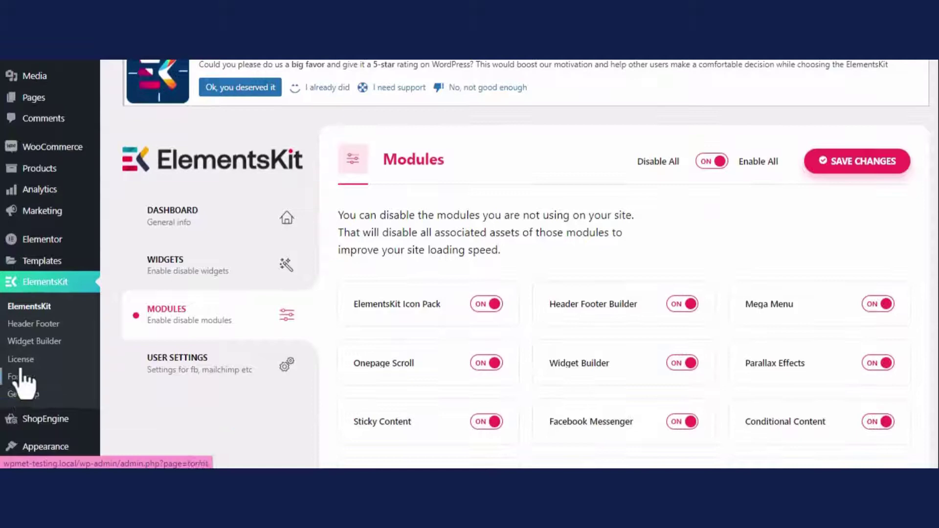
pyautogui.moveTo(22, 309)
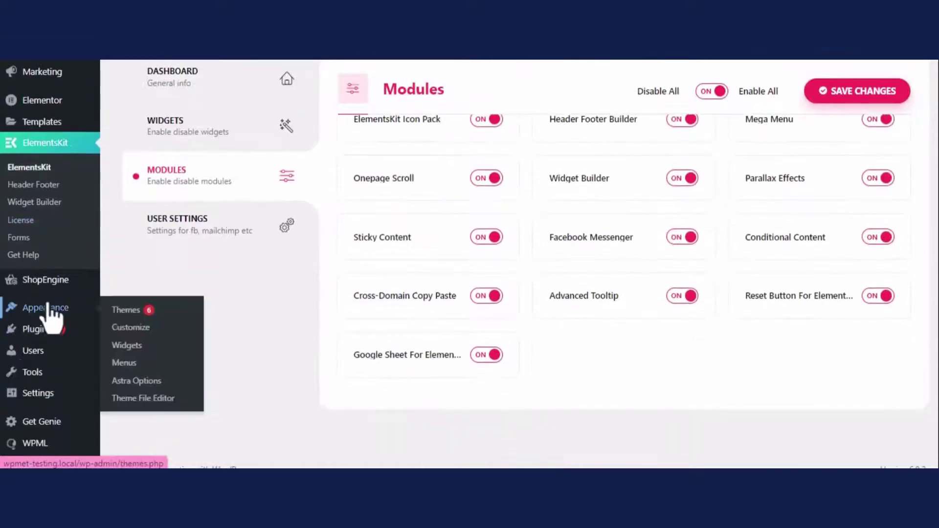
pyautogui.click(122, 363)
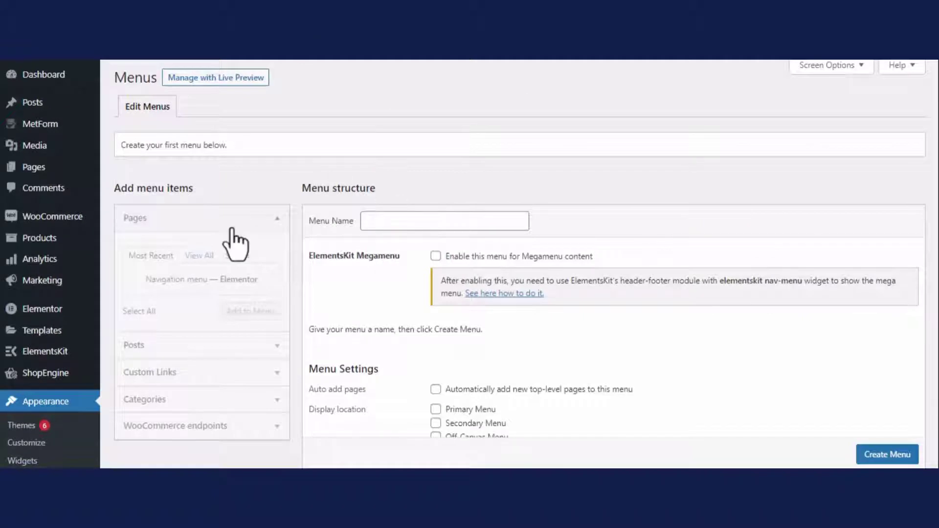
# - Create 'WordPress Menu' with megamenu content, auto-added top-level pages and the Primary Menu location
pyautogui.click(401, 221)
pyautogui.click(468, 356)
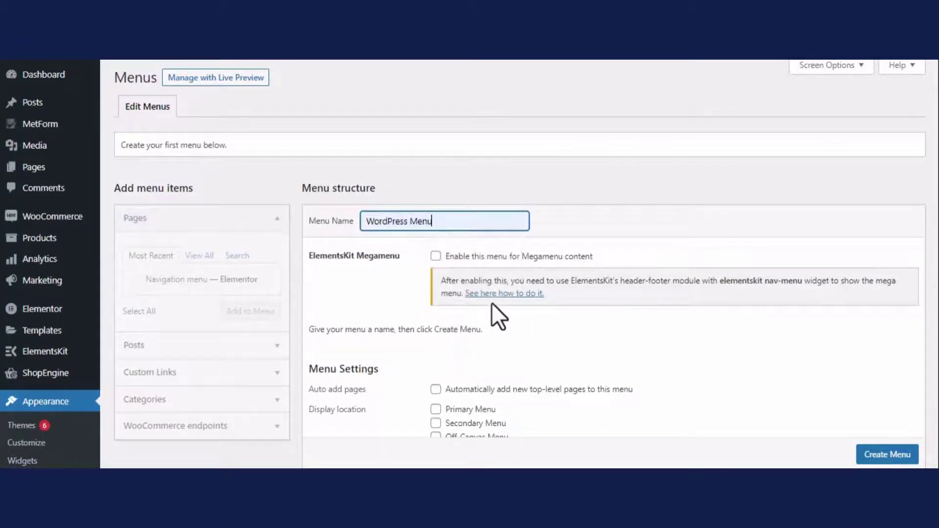
pyautogui.scroll(-3, 491, 304)
pyautogui.click(436, 117)
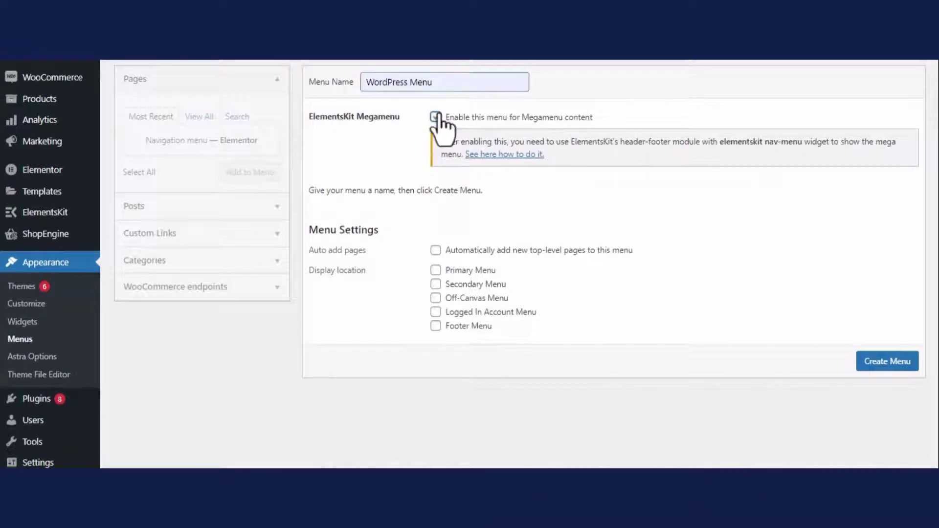
pyautogui.click(436, 250)
pyautogui.click(435, 270)
pyautogui.click(889, 360)
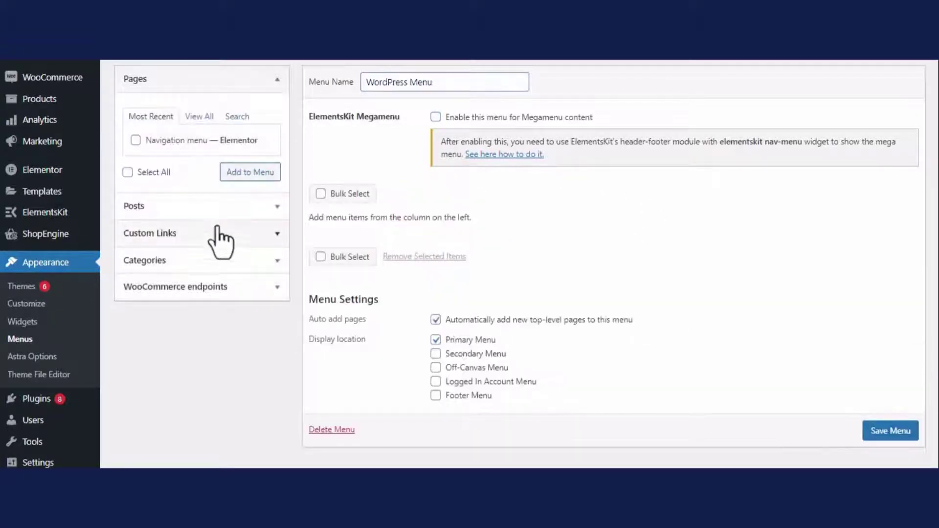
# - Add a custom link with text 'Home' and URL 'home' to WordPress Menu
pyautogui.click(218, 235)
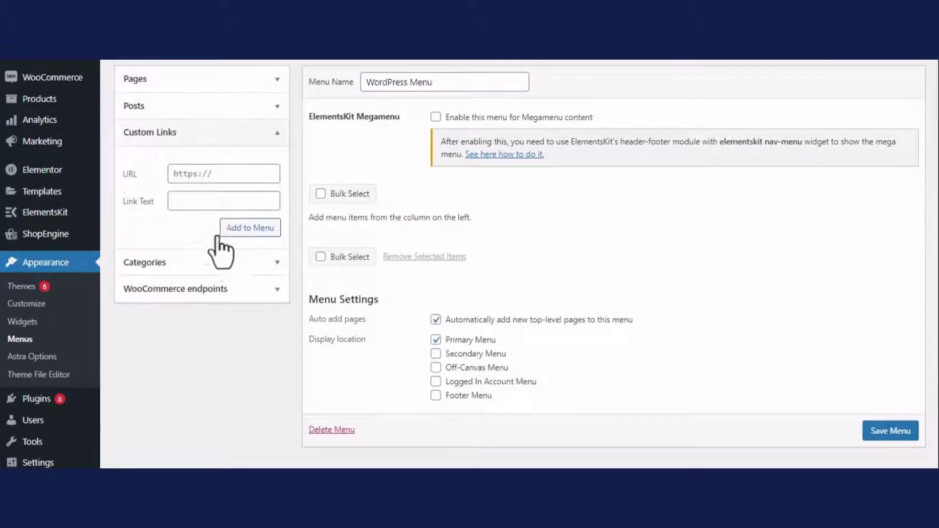
pyautogui.click(210, 207)
pyautogui.write('Home')
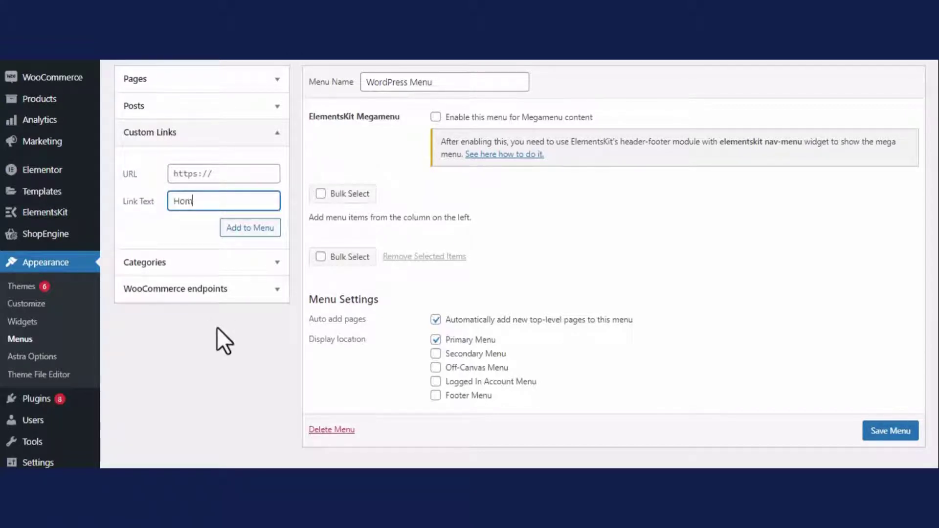
pyautogui.click(216, 181)
pyautogui.write('home')
pyautogui.click(258, 227)
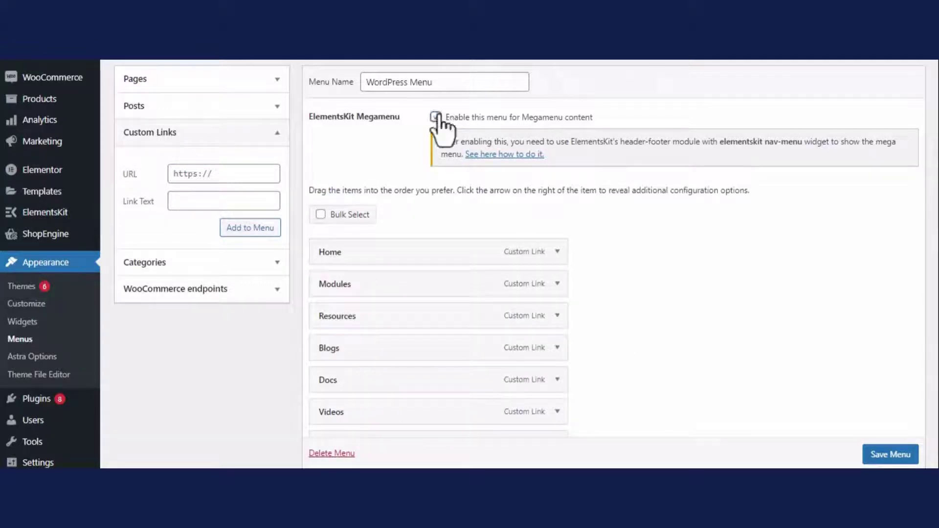
# - Enable megamenu content for the menu and nest Blogs, Docs and Videos under Resources
pyautogui.click(436, 117)
pyautogui.scroll(-2, 377, 293)
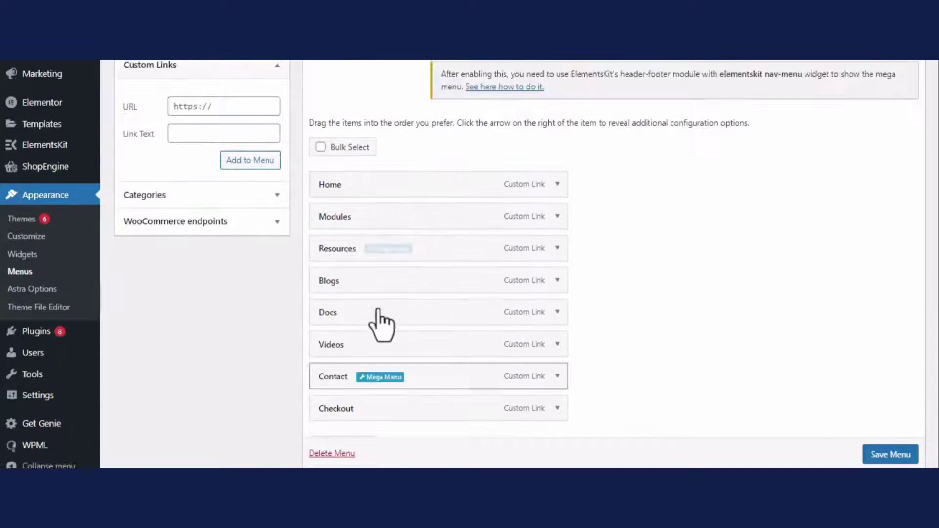
pyautogui.scroll(2, 382, 323)
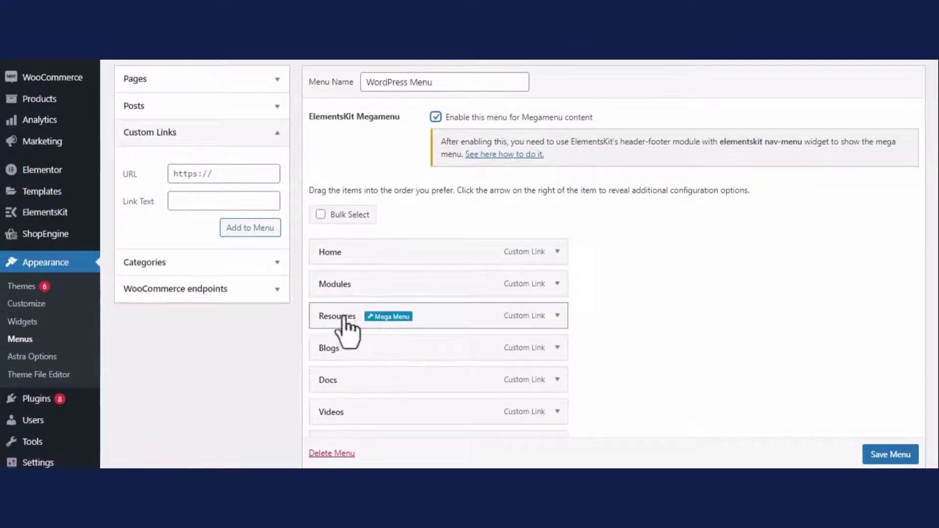
pyautogui.moveTo(342, 351); pyautogui.dragTo(395, 419)
pyautogui.scroll(-2, 661, 374)
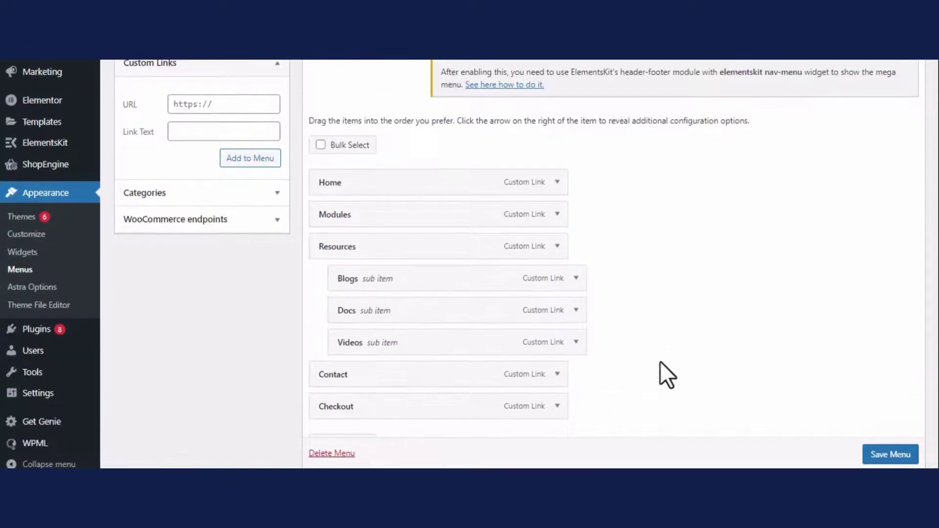
pyautogui.scroll(2, 709, 329)
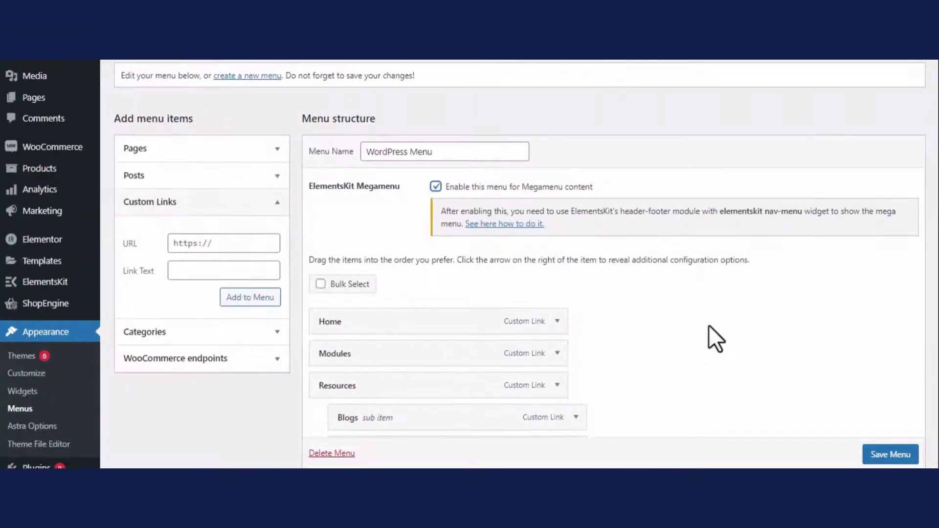
pyautogui.scroll(-3, 709, 328)
# - Open the Modules item's mega menu settings and switch its Megamenu toggle on
pyautogui.moveTo(357, 147)
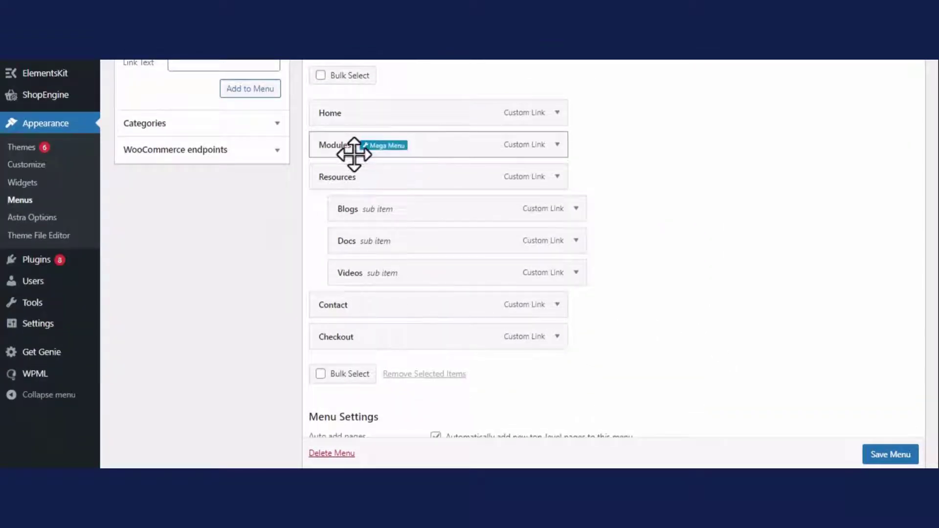
pyautogui.click(381, 146)
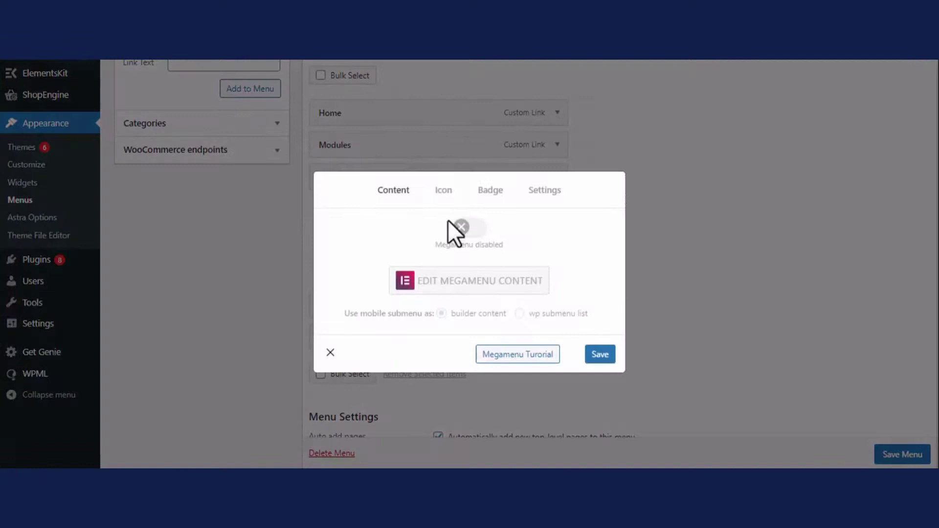
pyautogui.click(465, 230)
pyautogui.click(465, 230)
pyautogui.click(465, 230)
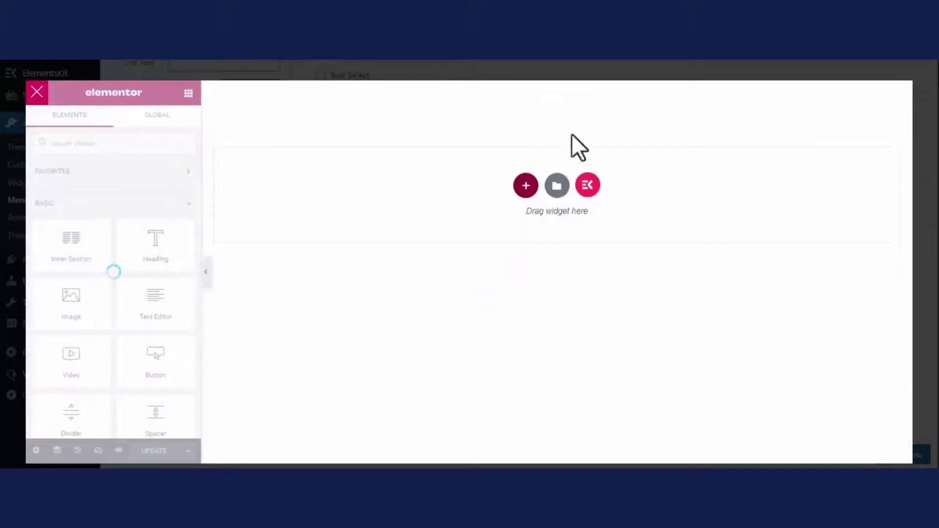
# - Insert the ElementsKit feature-card section from the template library, update, and close the editor
pyautogui.click(588, 186)
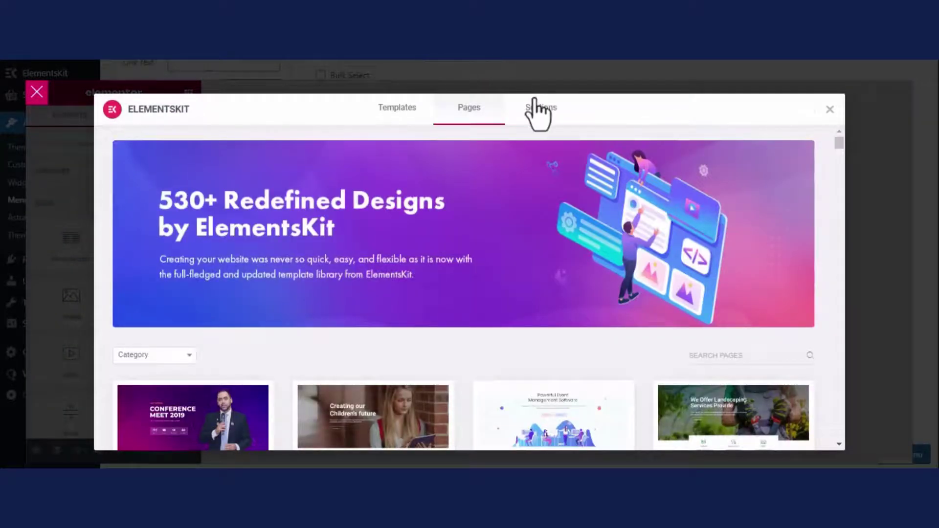
pyautogui.click(535, 100)
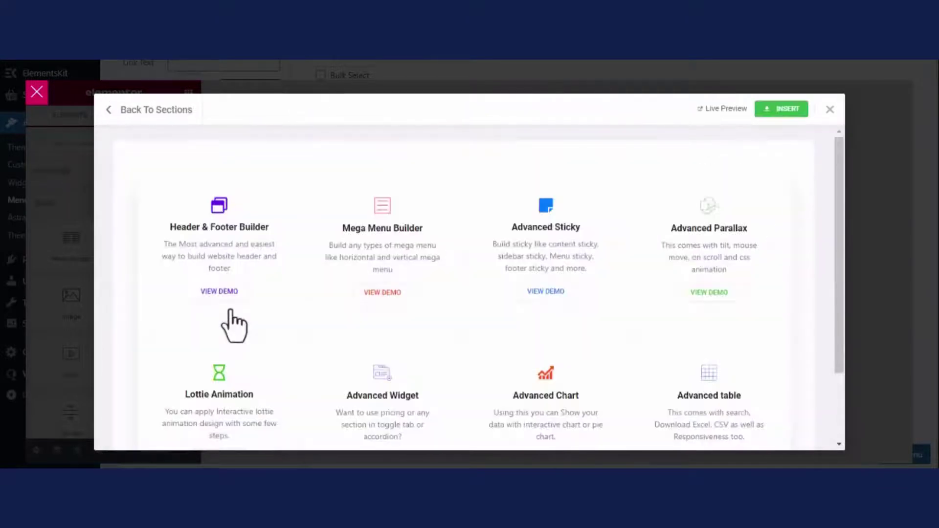
pyautogui.click(785, 110)
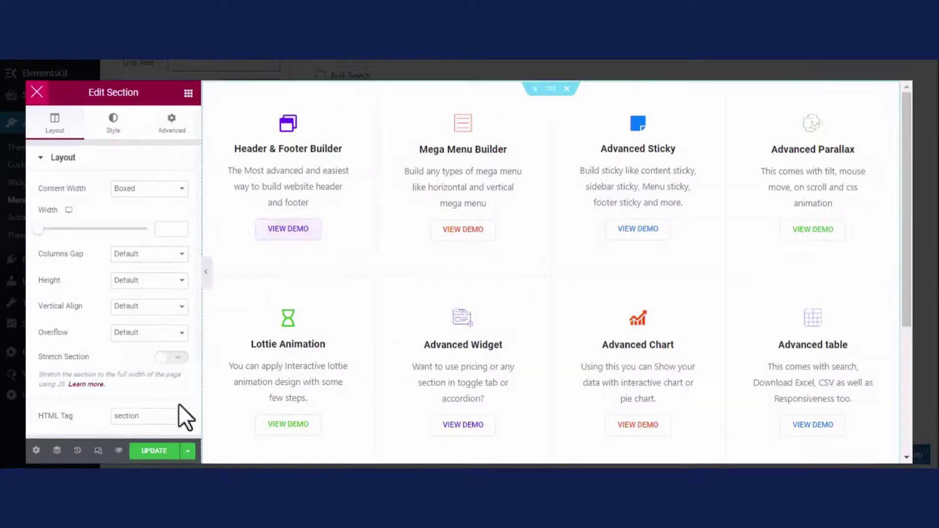
pyautogui.click(154, 453)
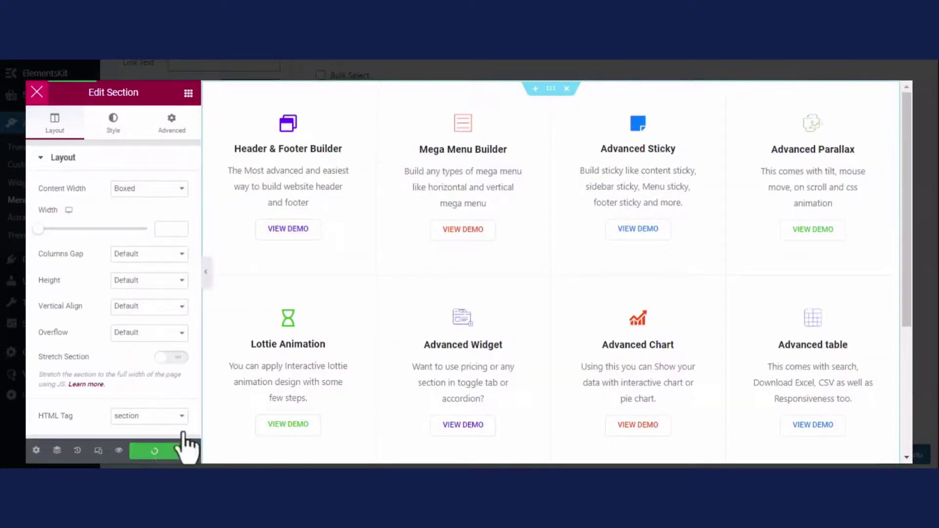
pyautogui.click(33, 90)
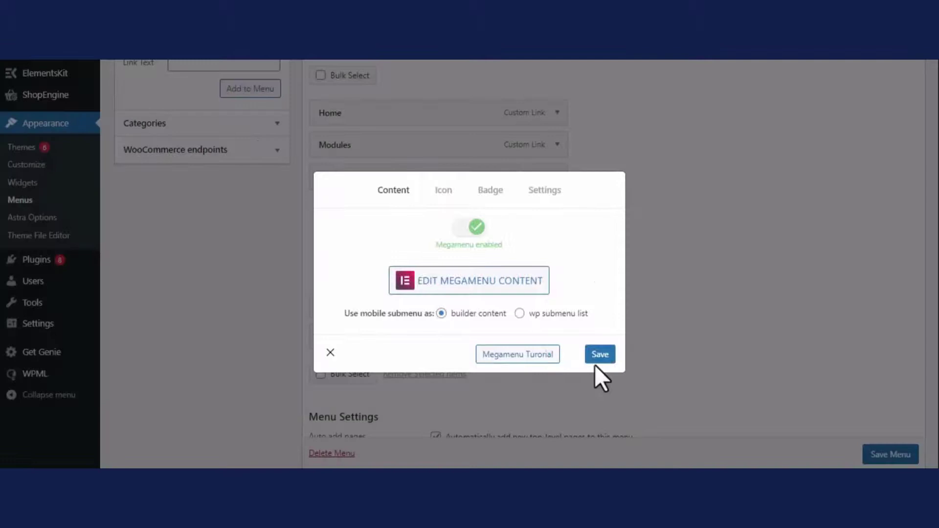
# - Save the Modules mega menu settings and open the Navigation menu page in Elementor
pyautogui.click(599, 357)
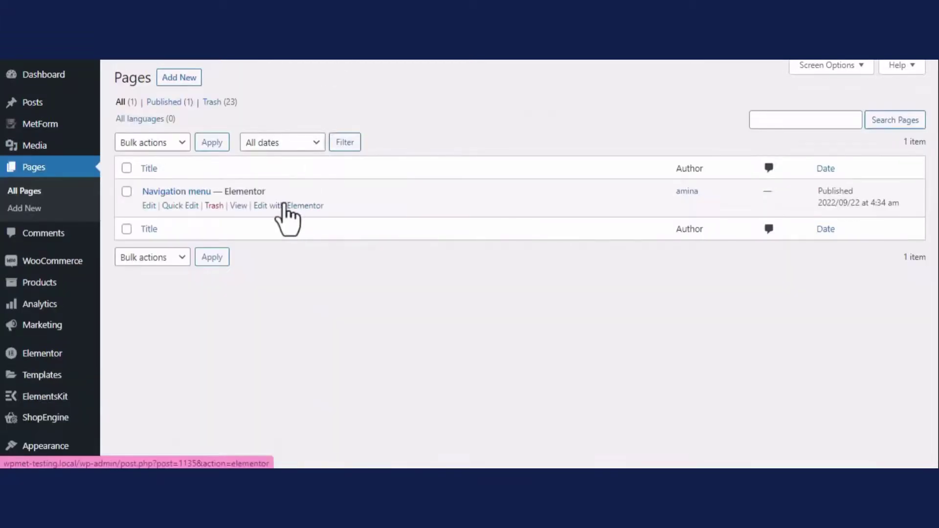
pyautogui.click(286, 206)
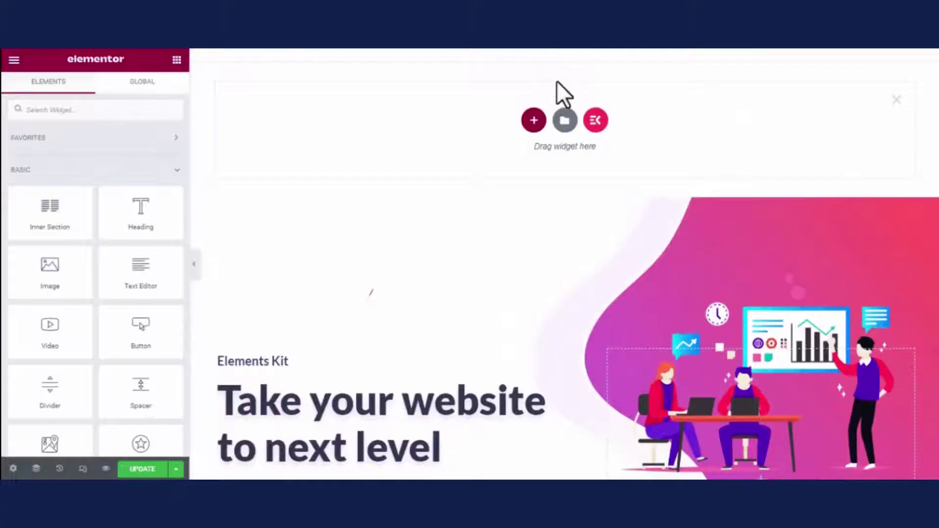
# - Add a one-column section at the top and drop an ElementsKit Nav Menu widget into it
pyautogui.click(534, 128)
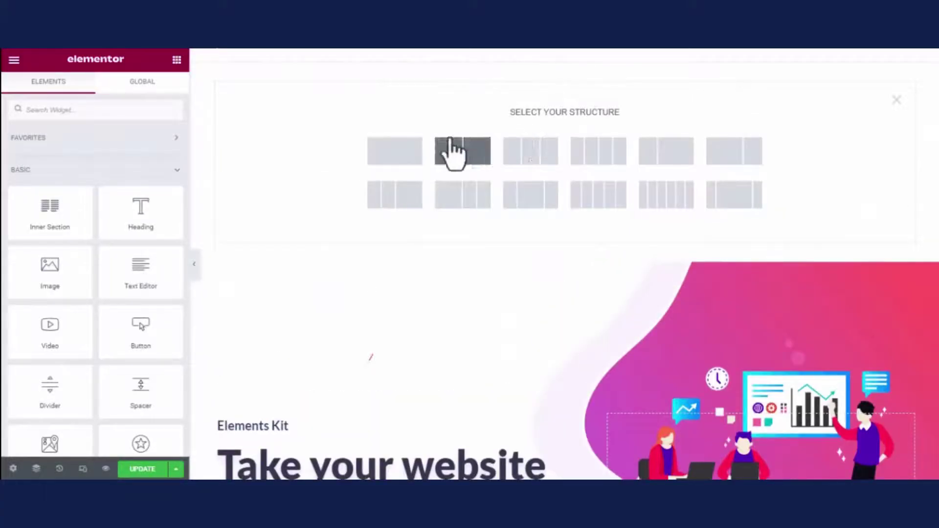
pyautogui.click(406, 156)
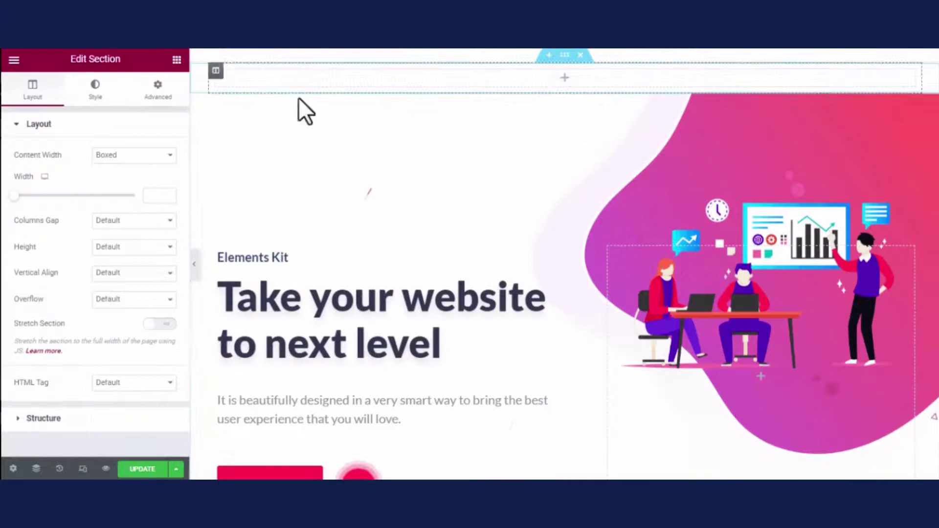
pyautogui.click(176, 63)
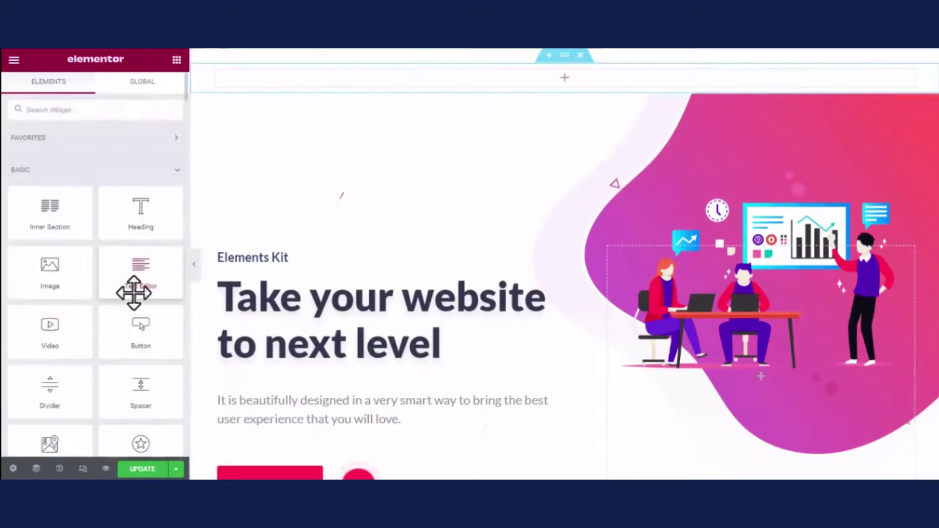
pyautogui.write('nav')
pyautogui.moveTo(131, 289); pyautogui.dragTo(577, 132)
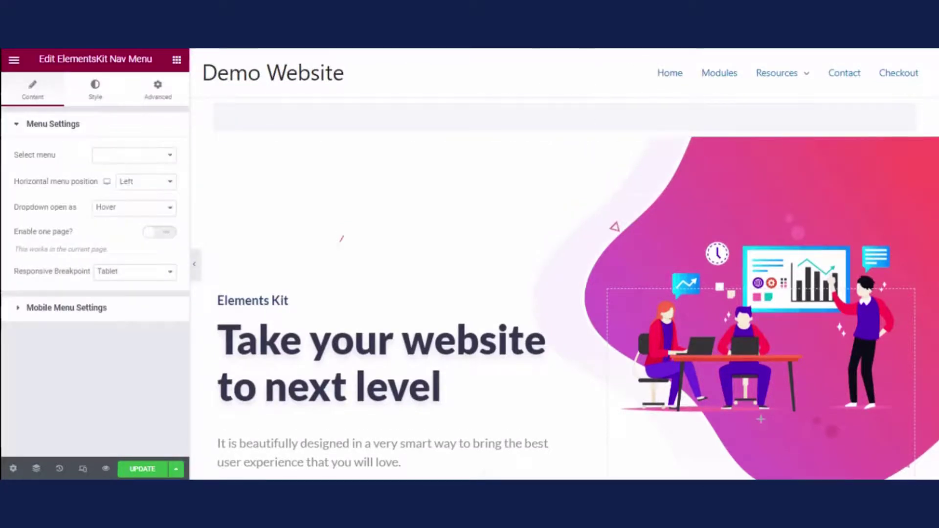
# - Set the nav widget's menu to WordPress Menu with Tablet as the responsive breakpoint
pyautogui.click(166, 155)
pyautogui.click(150, 171)
pyautogui.click(131, 271)
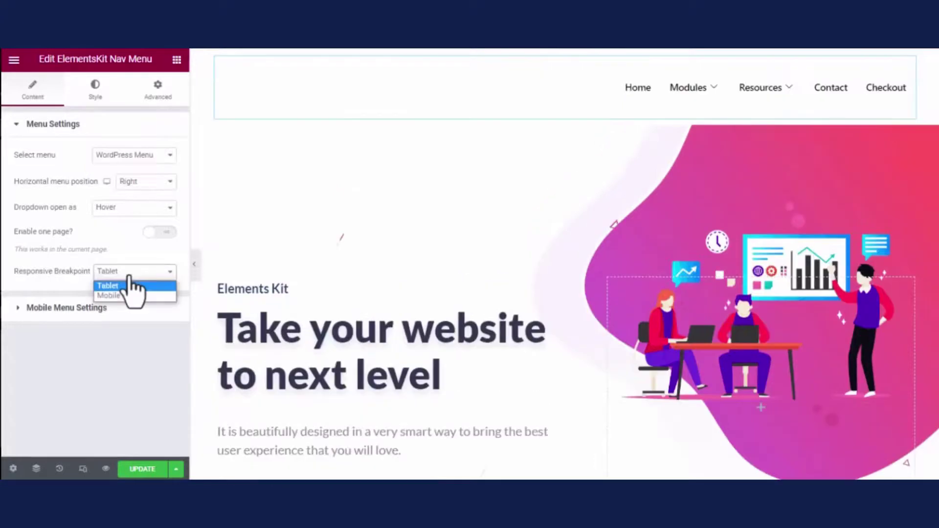
pyautogui.click(142, 270)
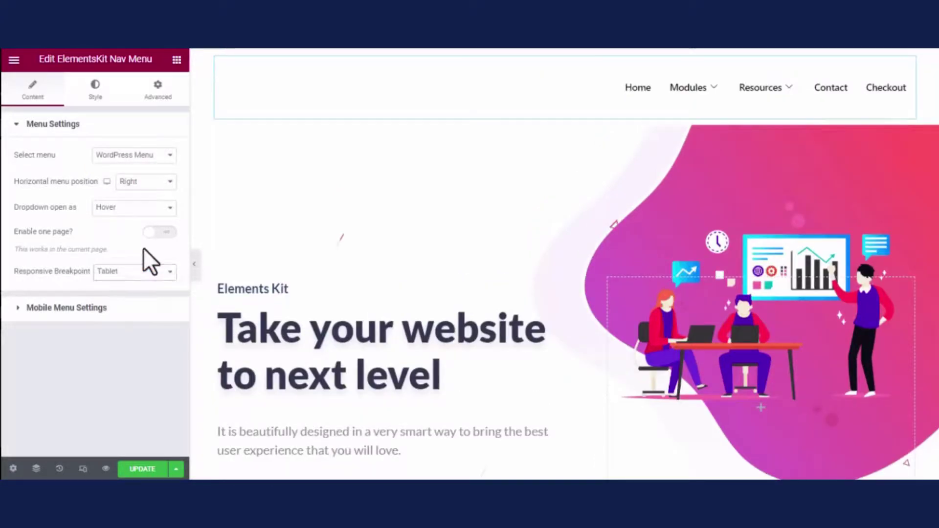
# - Check the Mobile Menu Settings, dismissing the logo media picker without choosing an image
pyautogui.click(95, 308)
pyautogui.moveTo(102, 242)
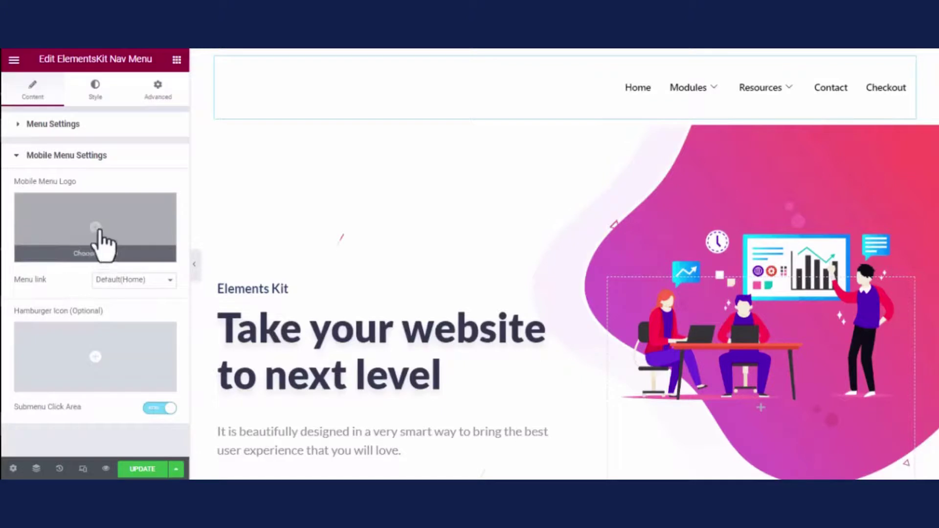
pyautogui.click(99, 230)
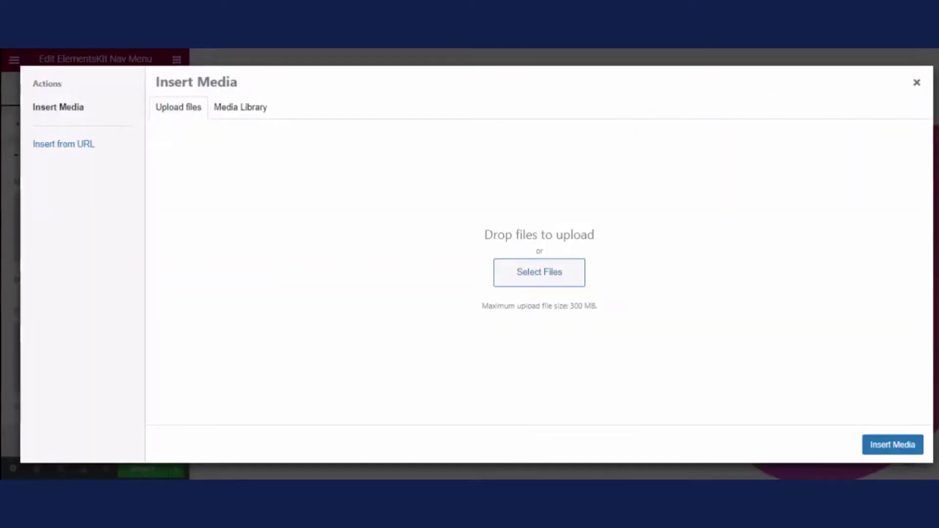
pyautogui.click(917, 83)
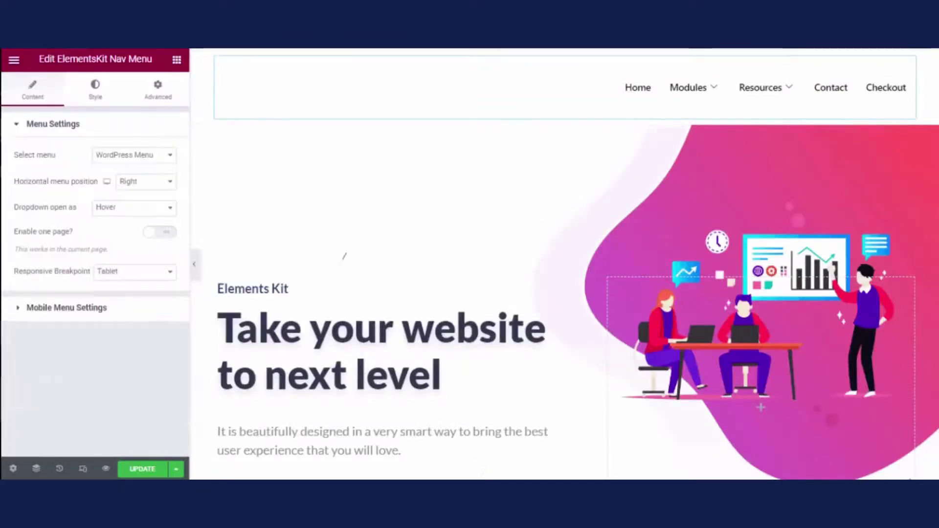
# - Set the nav menu wrapper's Menu Height to 100 px, leaving the gradient background off
pyautogui.click(93, 97)
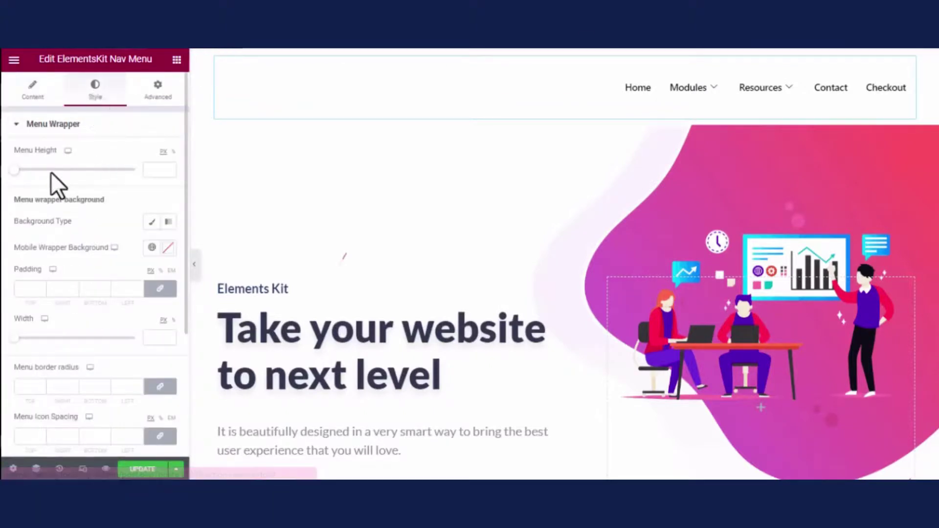
pyautogui.moveTo(16, 170); pyautogui.dragTo(46, 175)
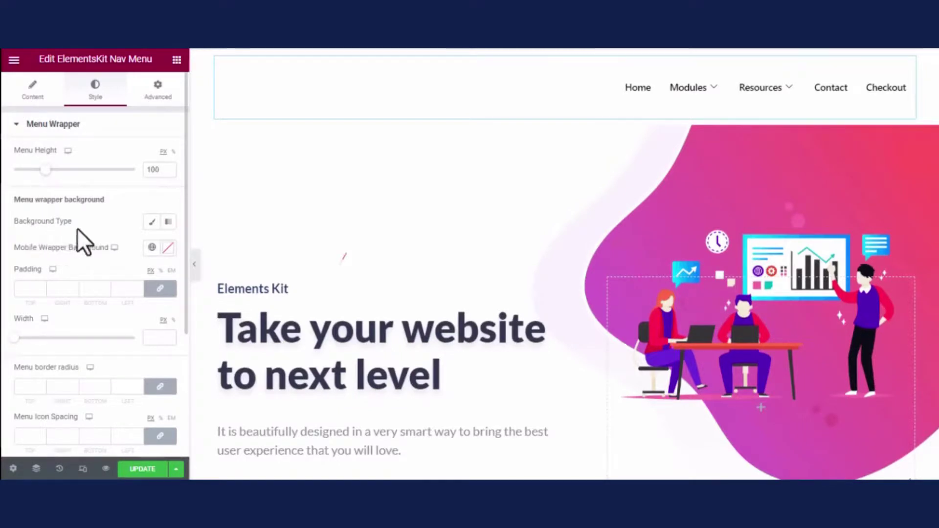
pyautogui.click(171, 225)
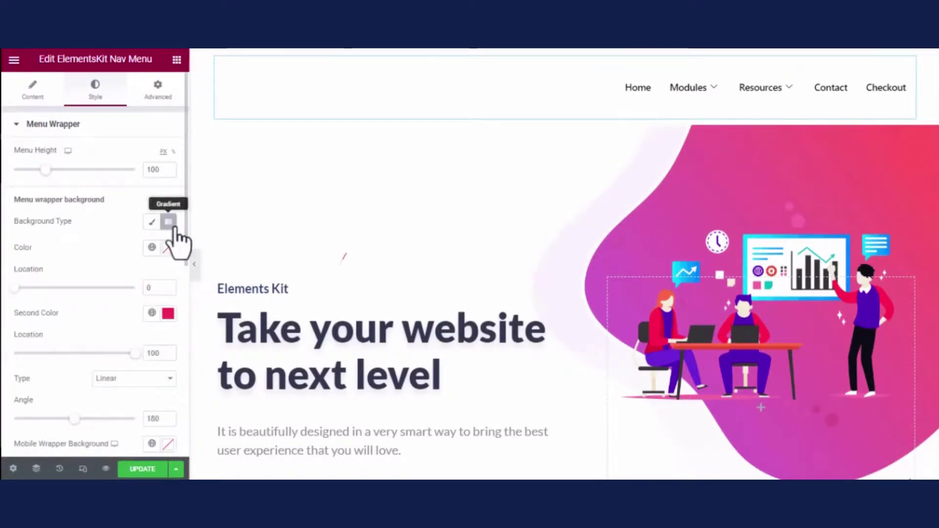
pyautogui.click(171, 225)
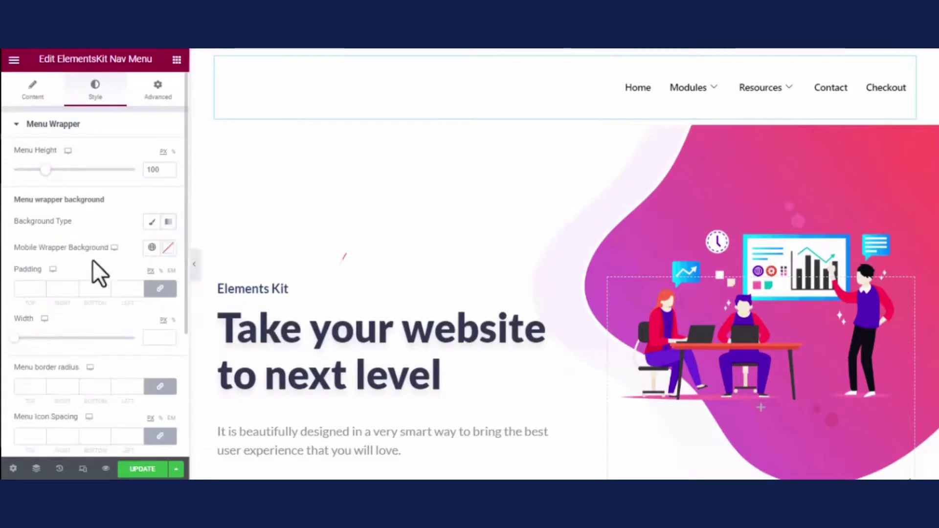
pyautogui.scroll(-2, 116, 260)
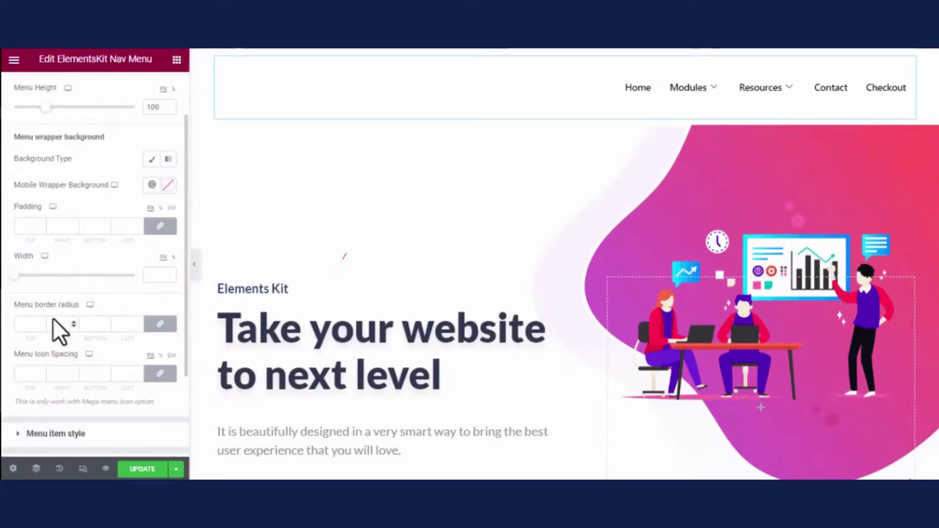
pyautogui.scroll(-4, 80, 323)
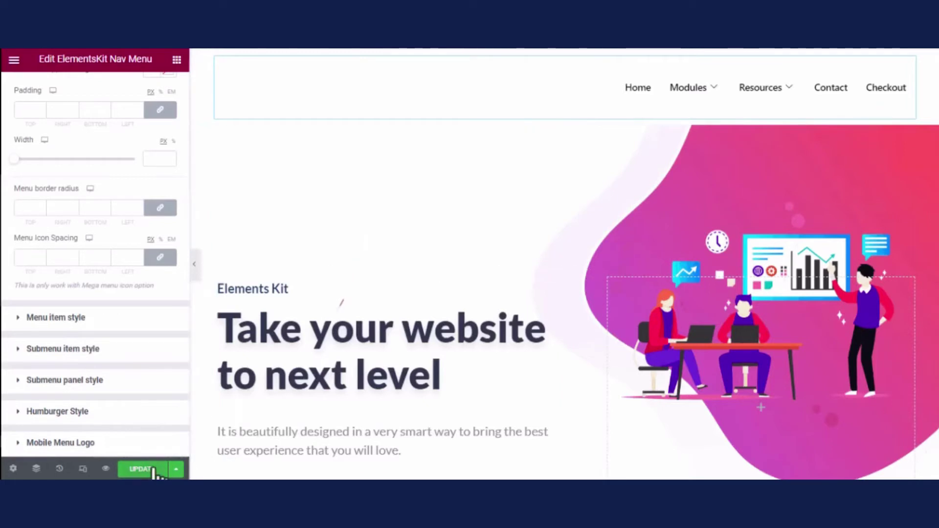
# - Update the page and preview the live Modules mega menu and the Resources dropdown (Blogs, Docs, Videos)
pyautogui.click(153, 470)
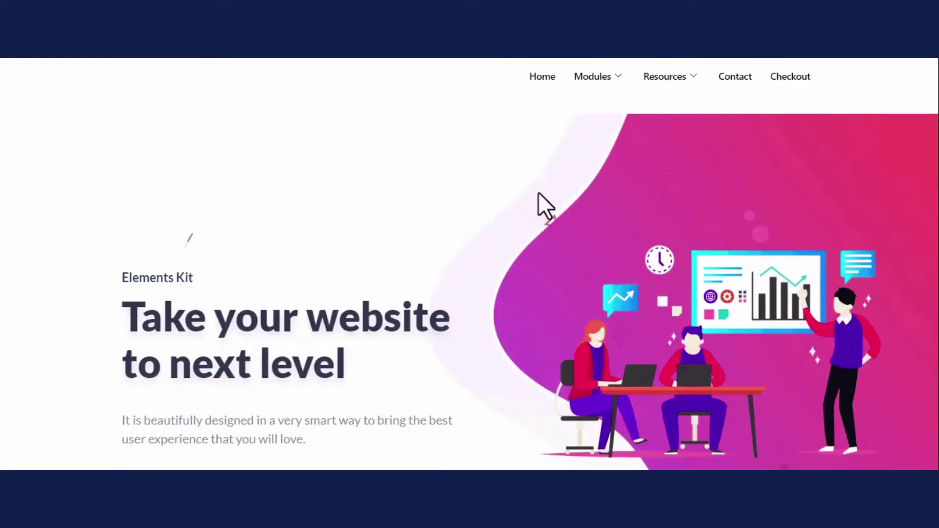
pyautogui.moveTo(619, 84)
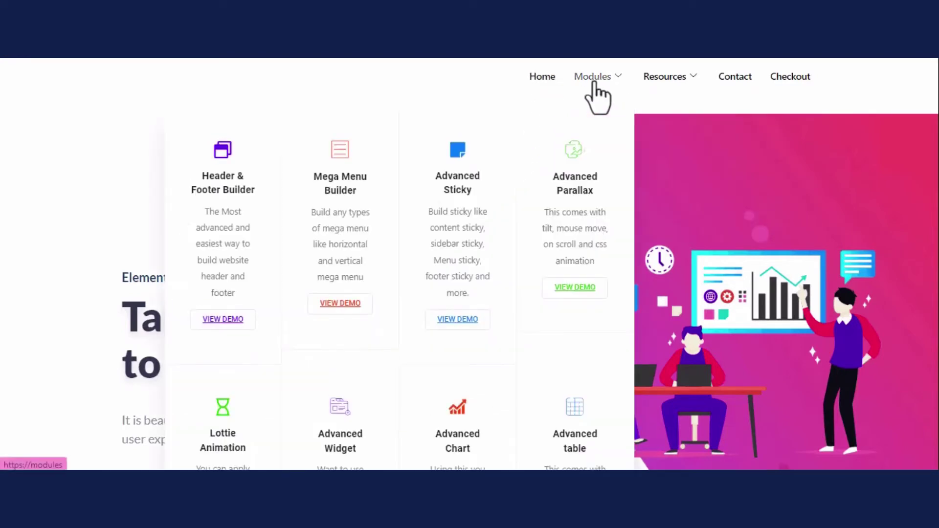
pyautogui.moveTo(672, 84)
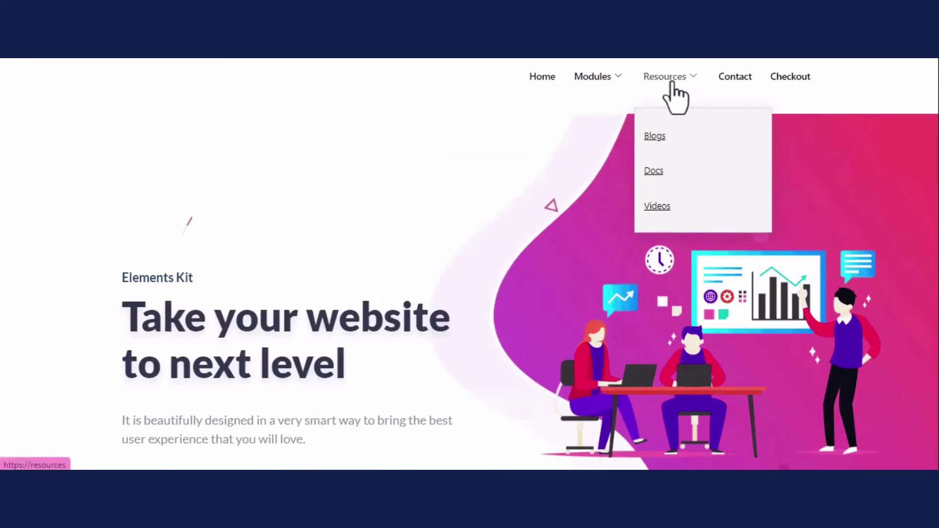